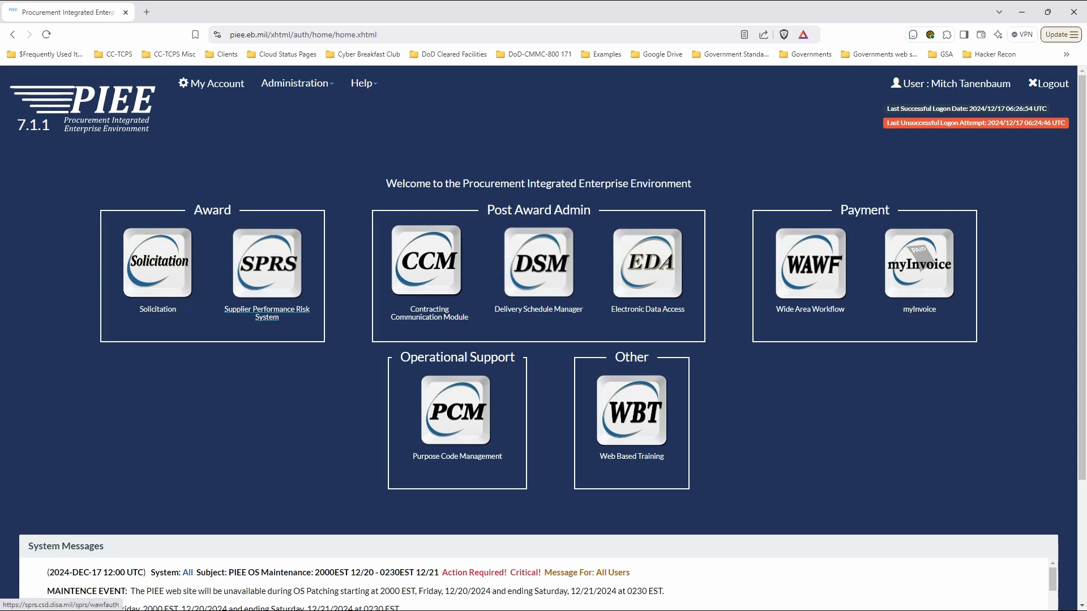
# Step: Open the Supplier Performance Risk System from the PIEE home page and accept the DoD warning and consent banner
pyautogui.click(267, 313)
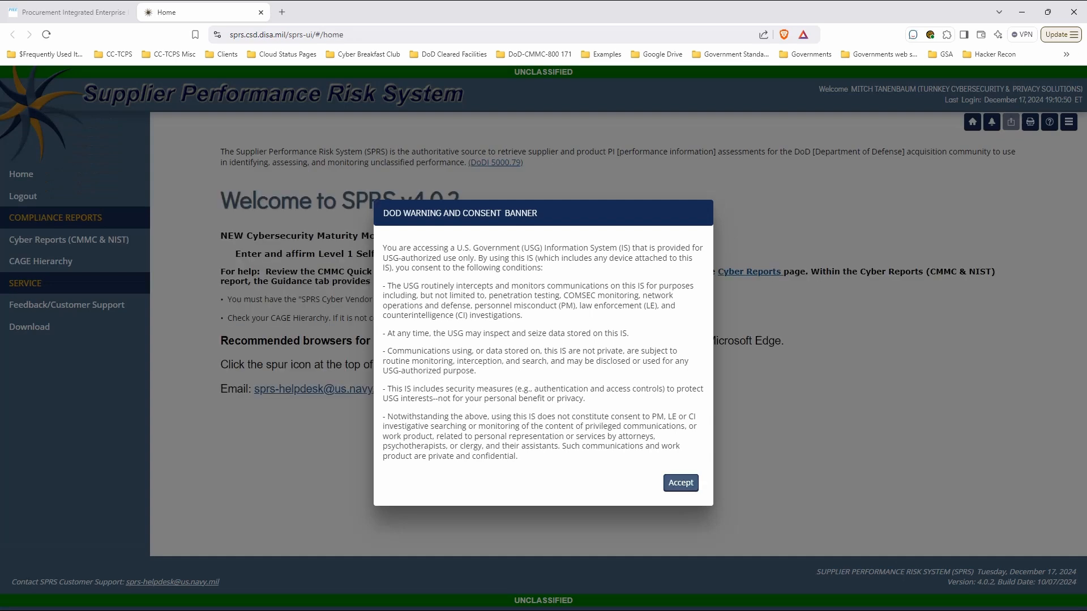
pyautogui.click(680, 483)
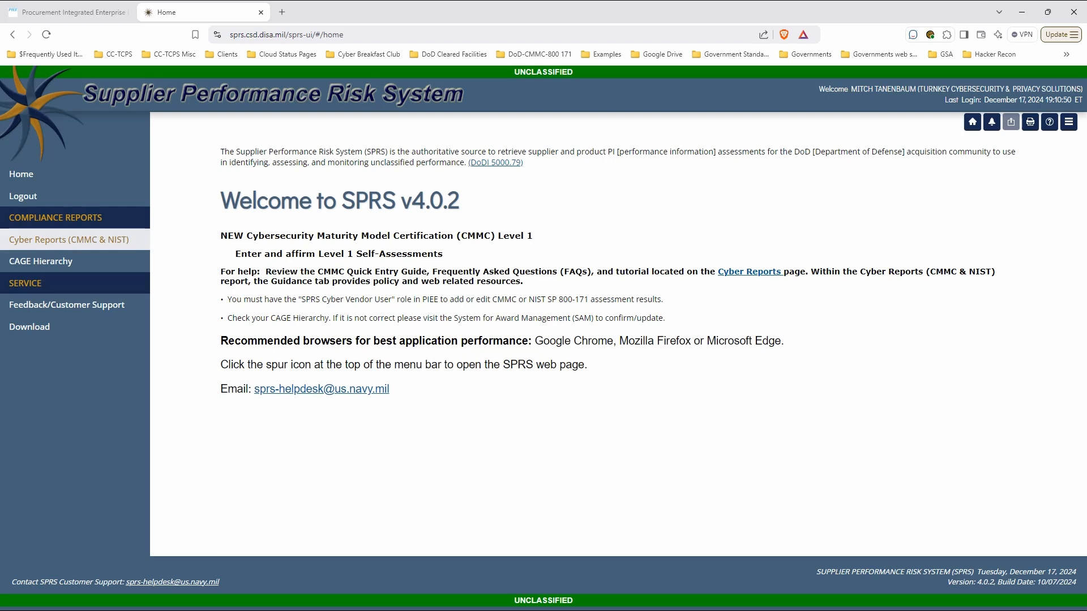
# Step: Run the CMMC & NIST cyber reports for the company hierarchy 8PWS0* (HLO: 8PDQ8)
pyautogui.click(69, 240)
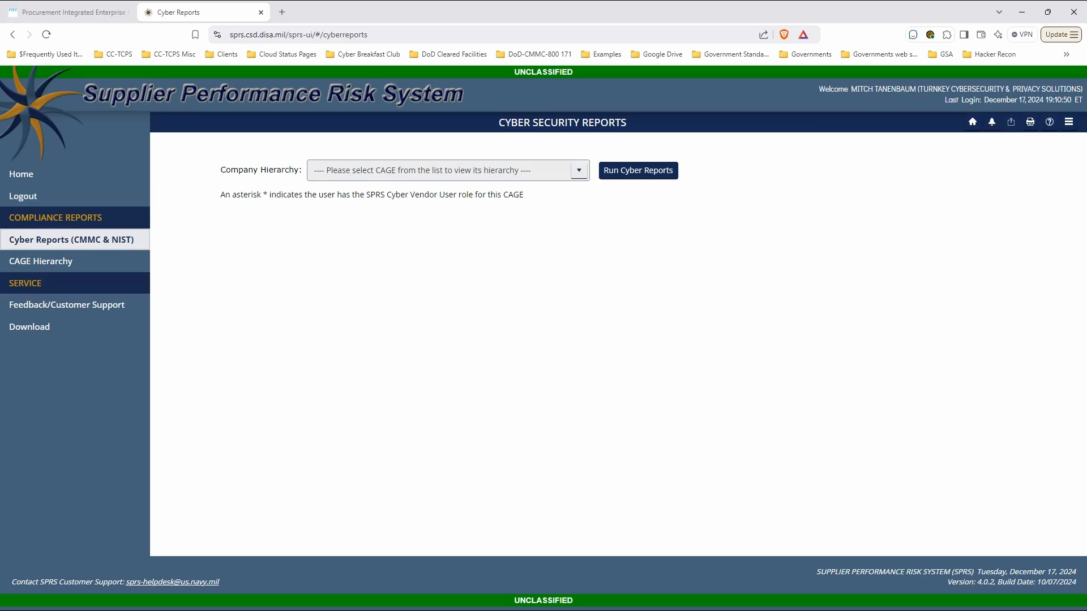
pyautogui.click(579, 173)
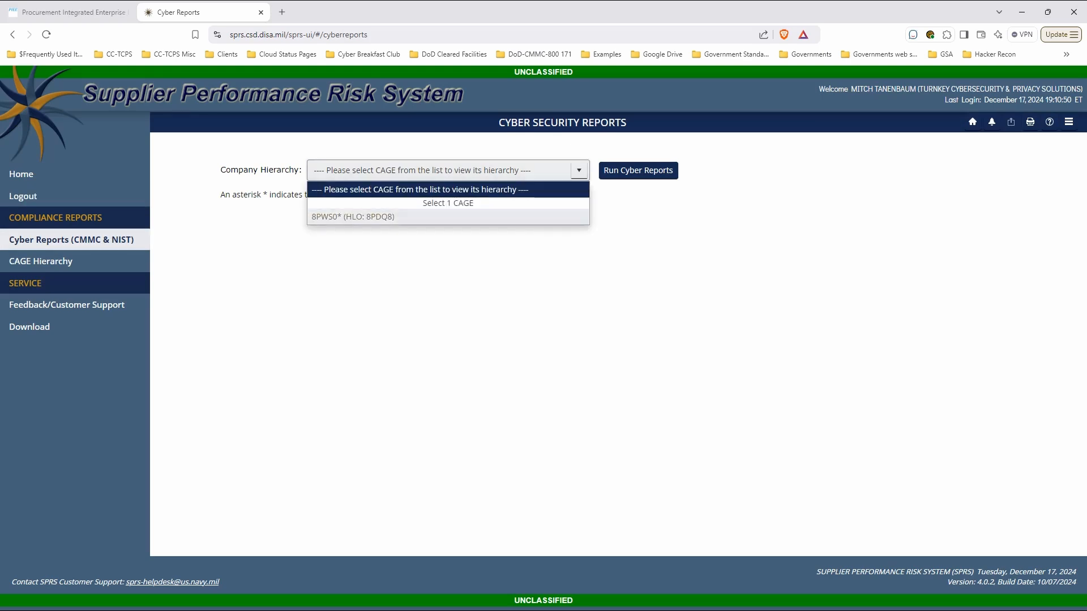
pyautogui.click(448, 217)
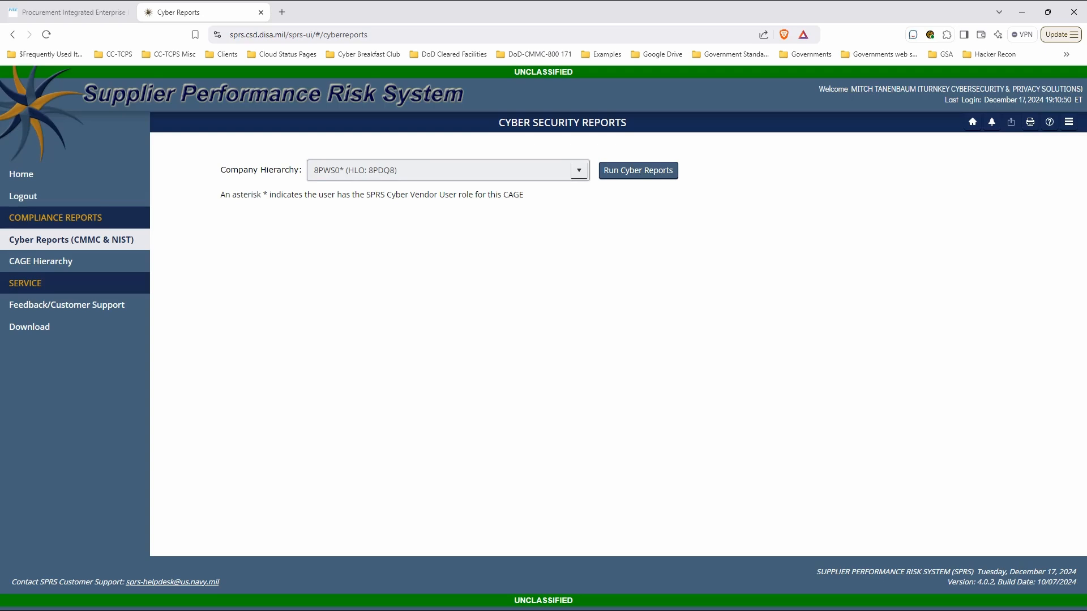
pyautogui.click(638, 171)
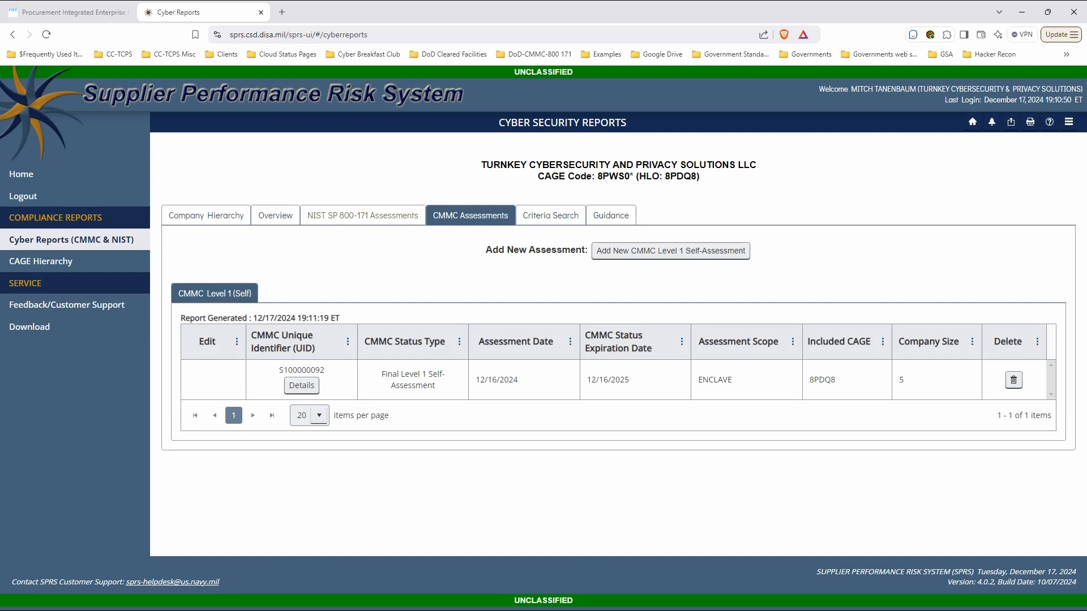
# Step: View the company's NIST SP 800-171 assessments and return to its CMMC assessments
pyautogui.click(362, 216)
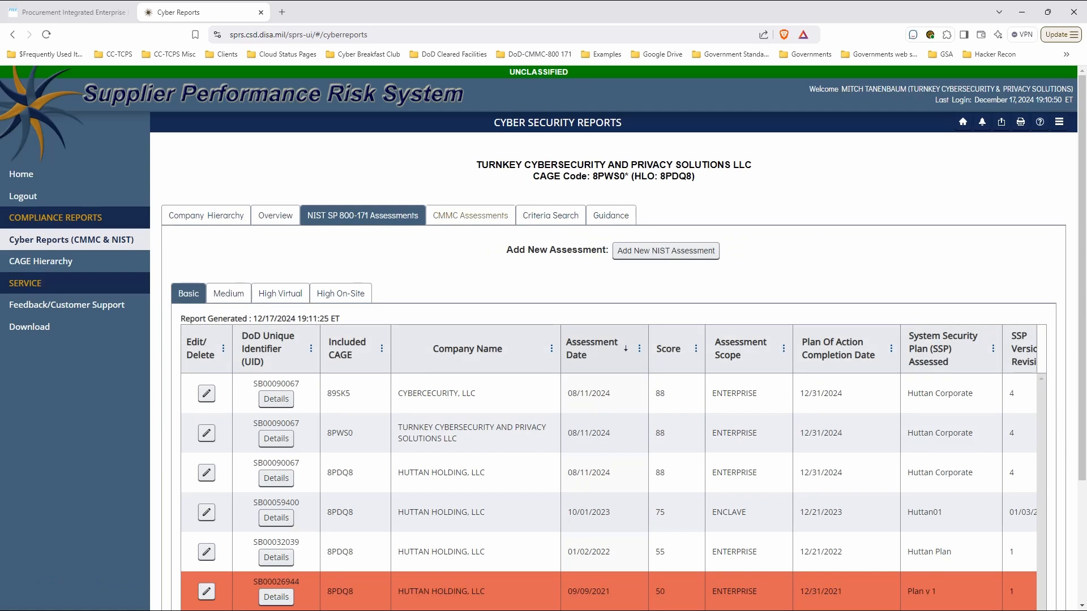
pyautogui.click(471, 216)
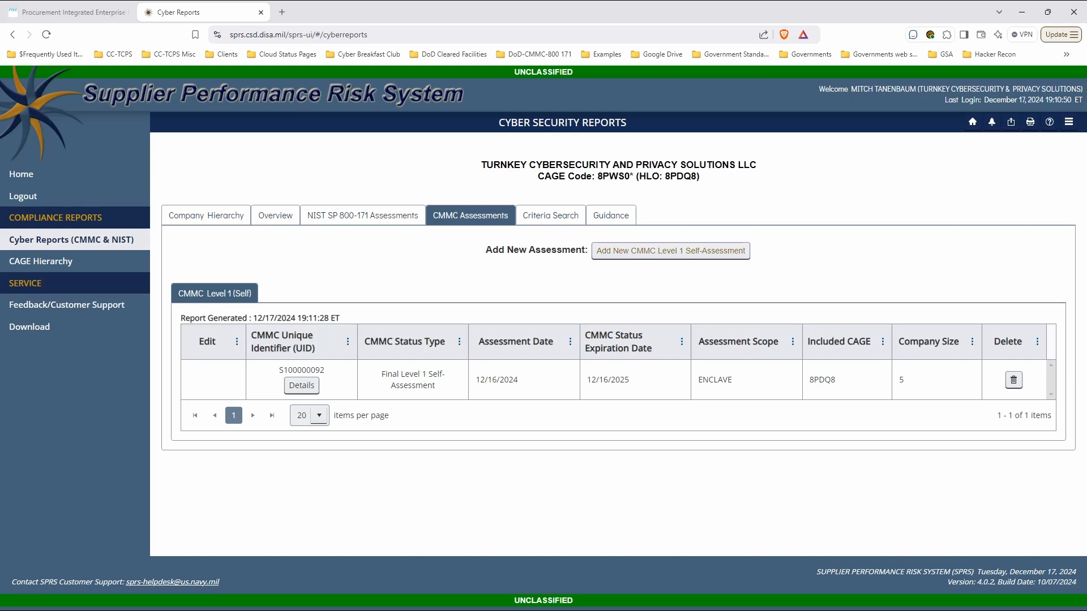
# Step: Start a new CMMC Level 1 self-assessment with the assessment date 12/17/2024
pyautogui.click(671, 251)
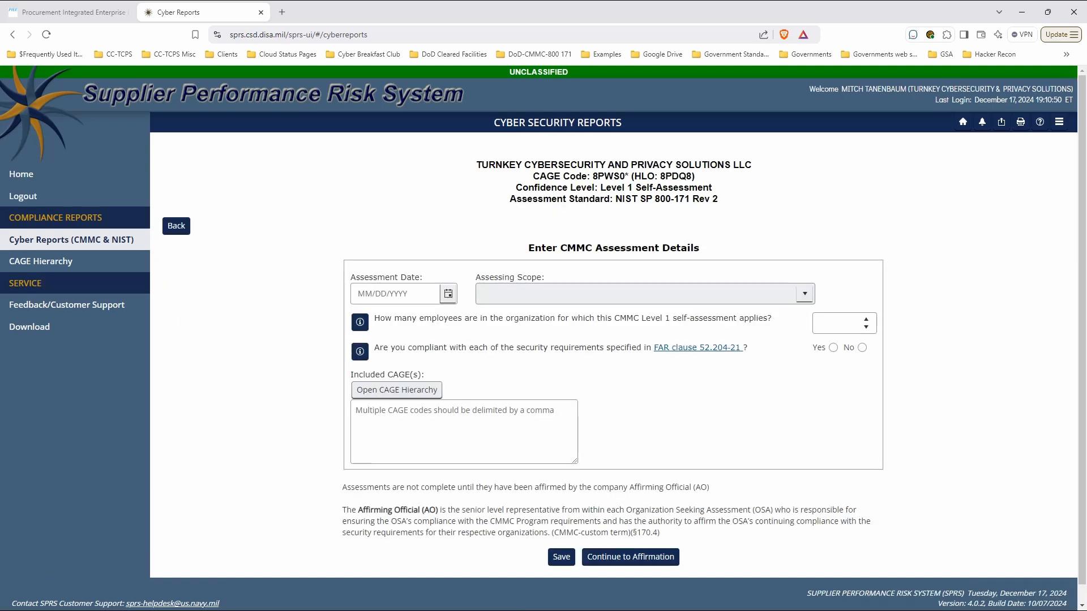
pyautogui.click(369, 293)
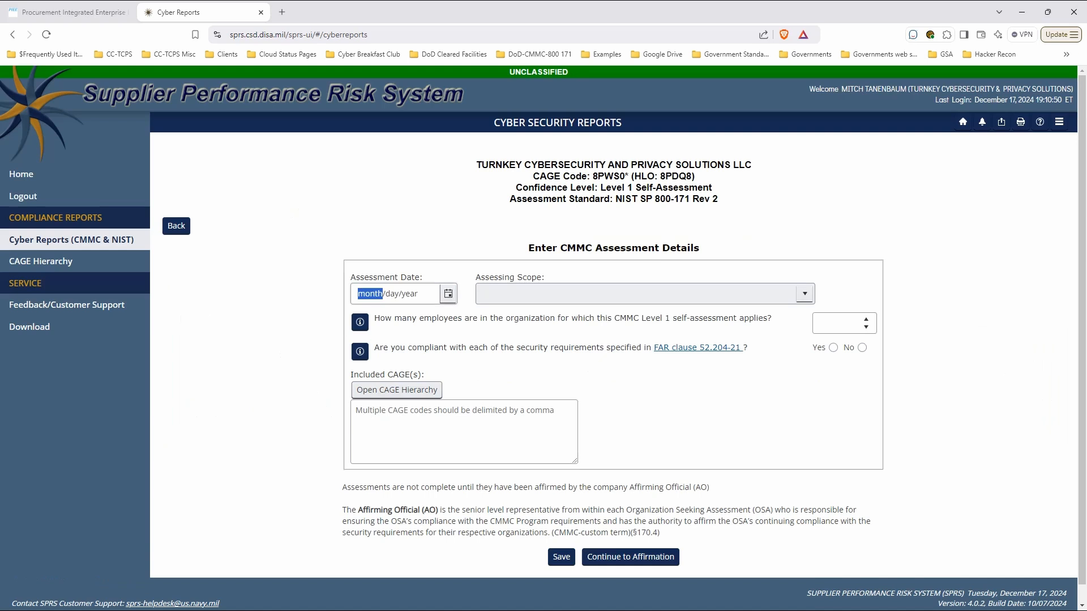
pyautogui.write('122')
pyautogui.press('BackSpace')
pyautogui.write('17')
pyautogui.write('202')
pyautogui.press('BackSpace')
pyautogui.press('BackSpace')
pyautogui.press('BackSpace')
pyautogui.press('BackSpace')
pyautogui.write('12/17/2024')
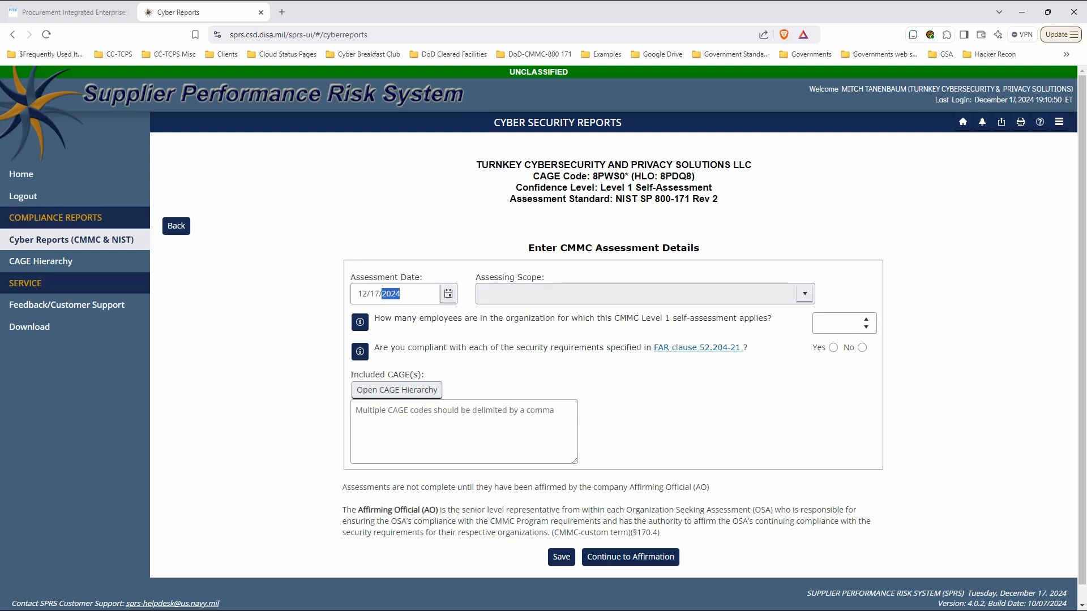
# Step: Set the assessing scope to ENCLAVE, the number of employees to 5, and compliance with FAR clause 52.204-21 to Yes
pyautogui.click(645, 294)
pyautogui.click(645, 329)
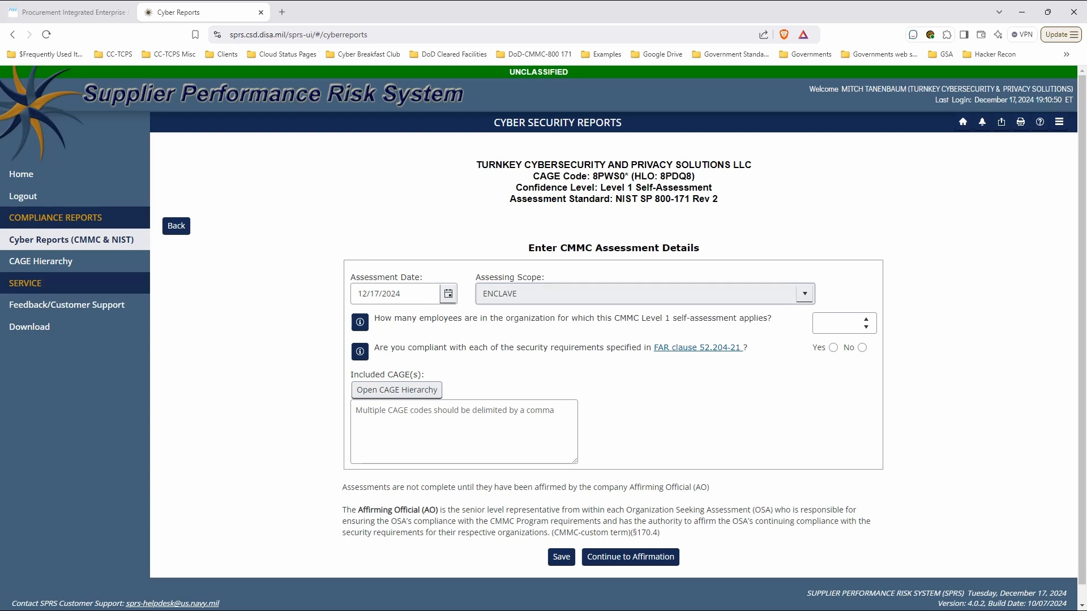
pyautogui.click(834, 323)
pyautogui.write('5')
pyautogui.moveTo(378, 347); pyautogui.dragTo(747, 348)
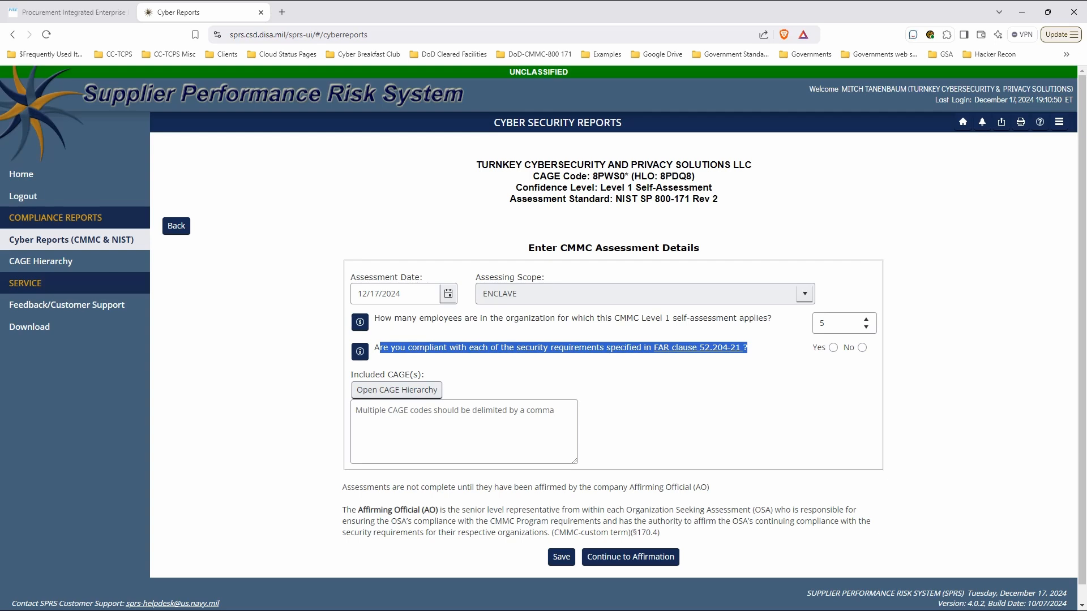
pyautogui.click(833, 348)
# Step: Include CAGE 8PDQ8 (Huttan Holding LLC) in the assessment from the CAGE hierarchy
pyautogui.click(396, 390)
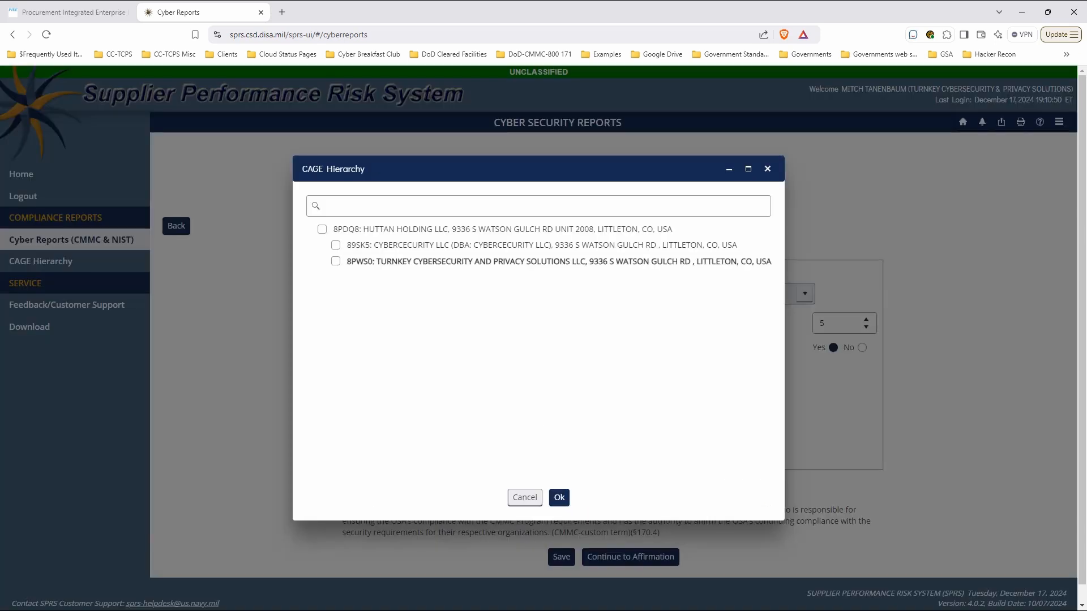
pyautogui.click(322, 230)
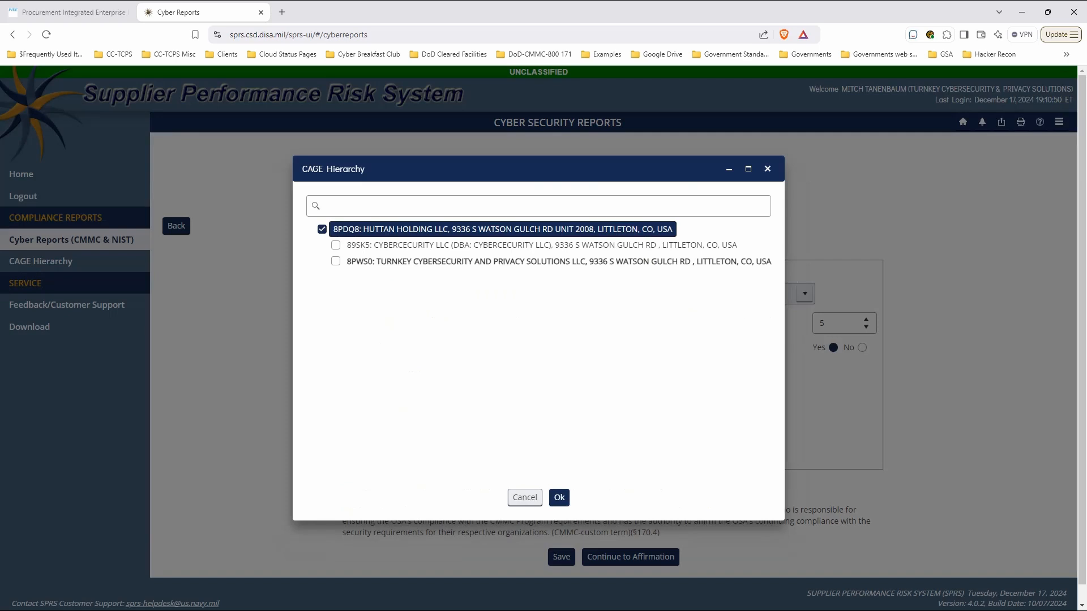
pyautogui.click(559, 497)
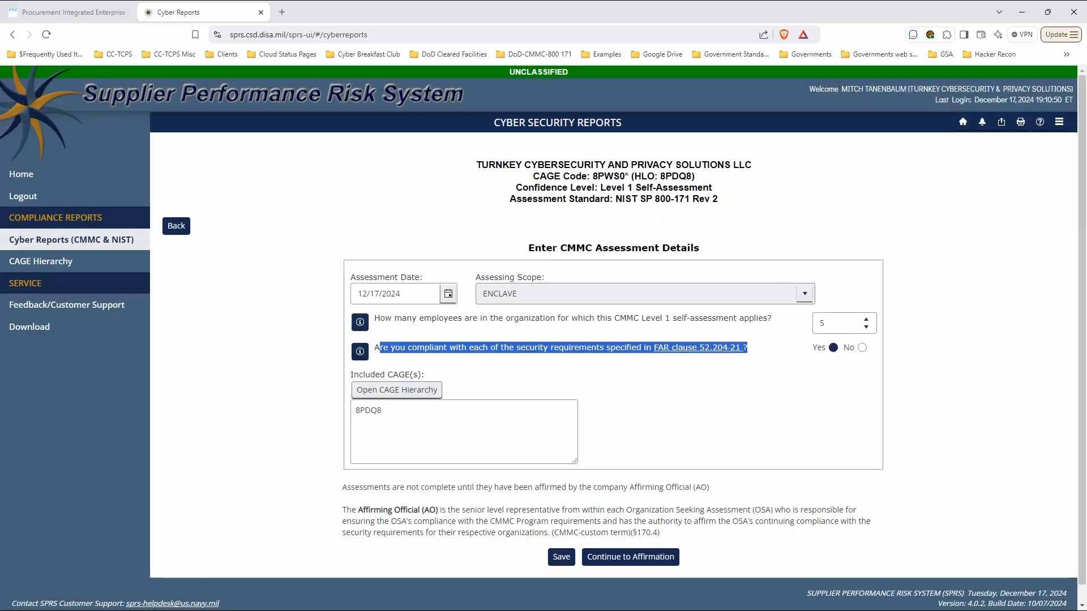
# Step: Continue to affirmation as the Affirming Official, leaving the additional email addresses empty, and open the Assessment and Affirmation statement
pyautogui.moveTo(342, 486); pyautogui.dragTo(661, 534)
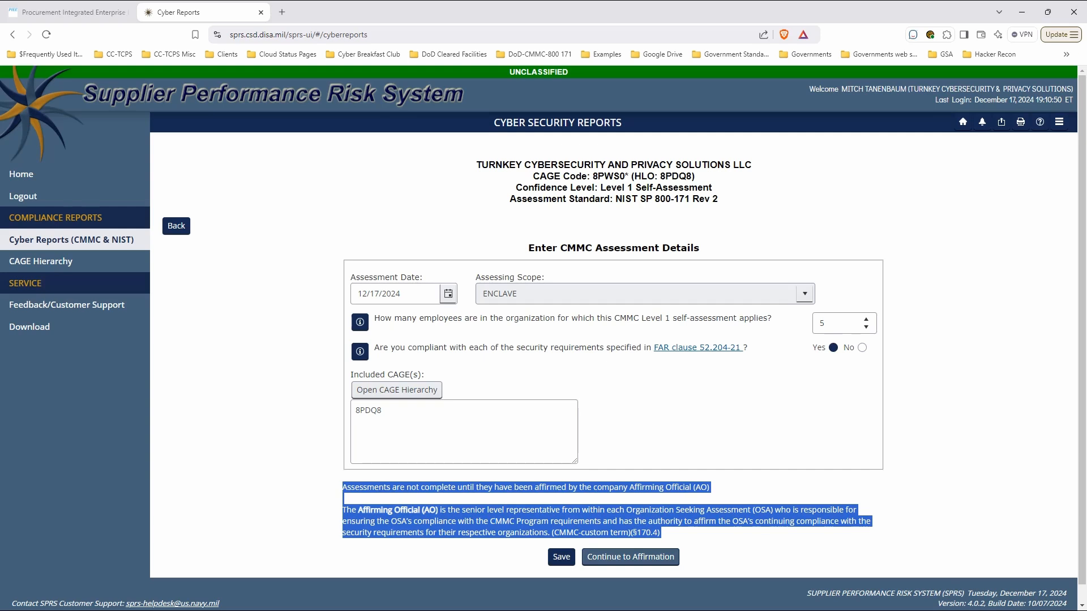
pyautogui.click(630, 557)
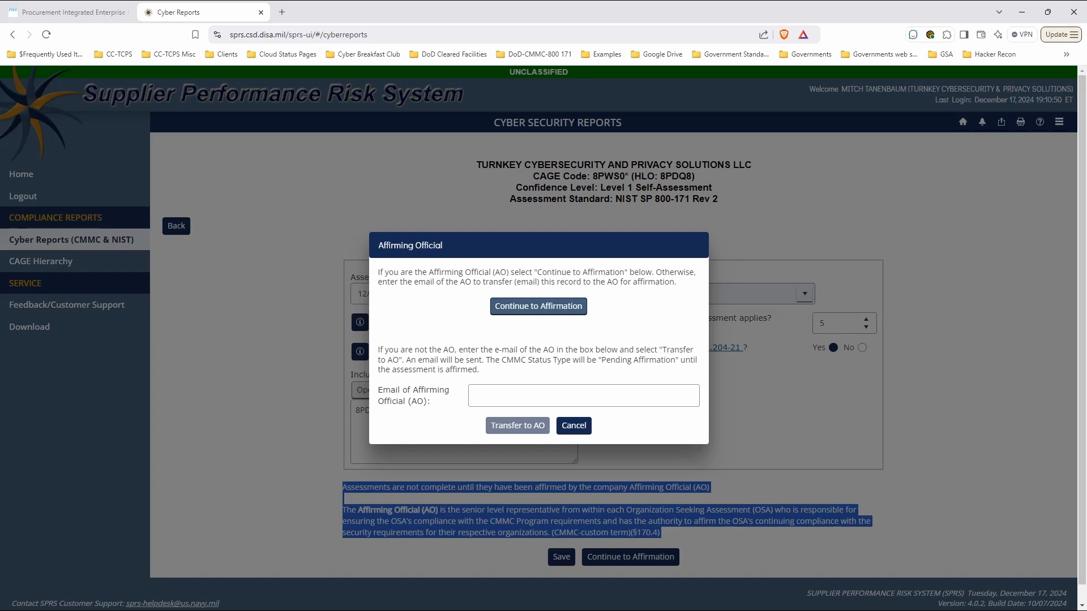
pyautogui.click(539, 307)
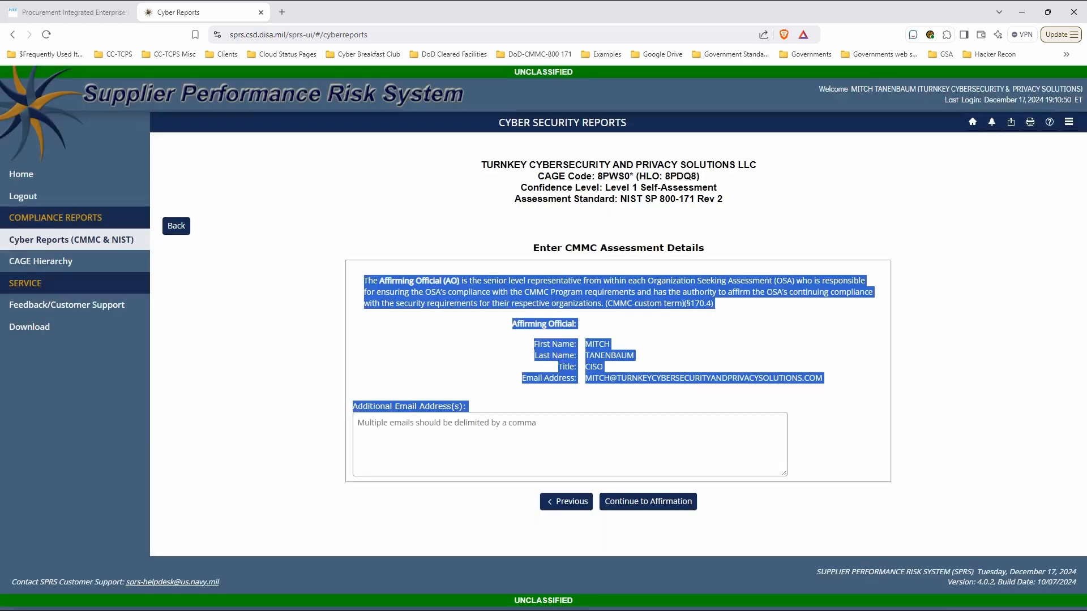
pyautogui.click(442, 345)
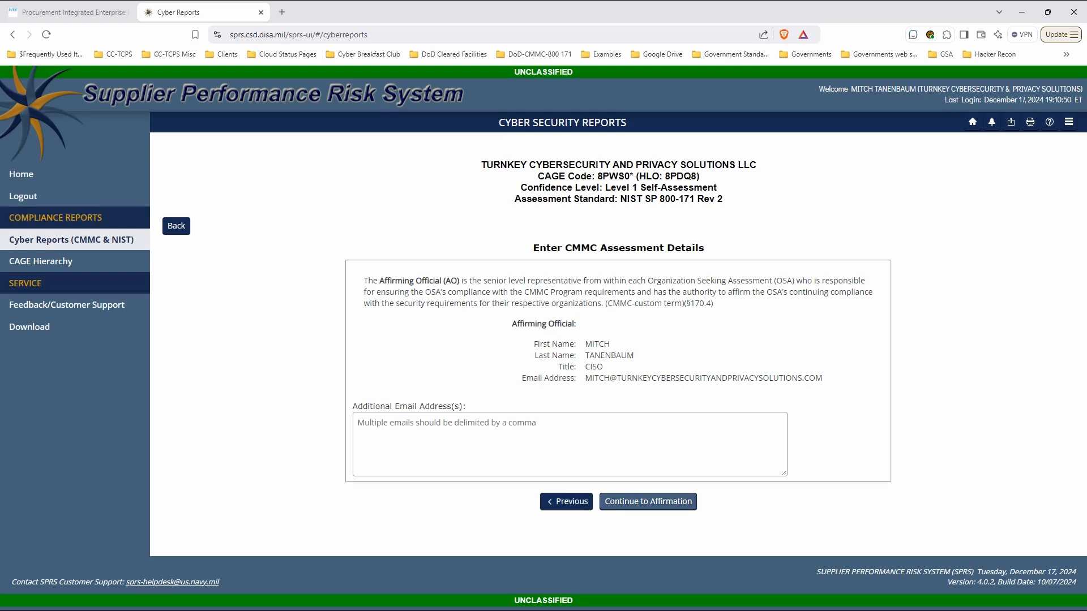
pyautogui.click(648, 501)
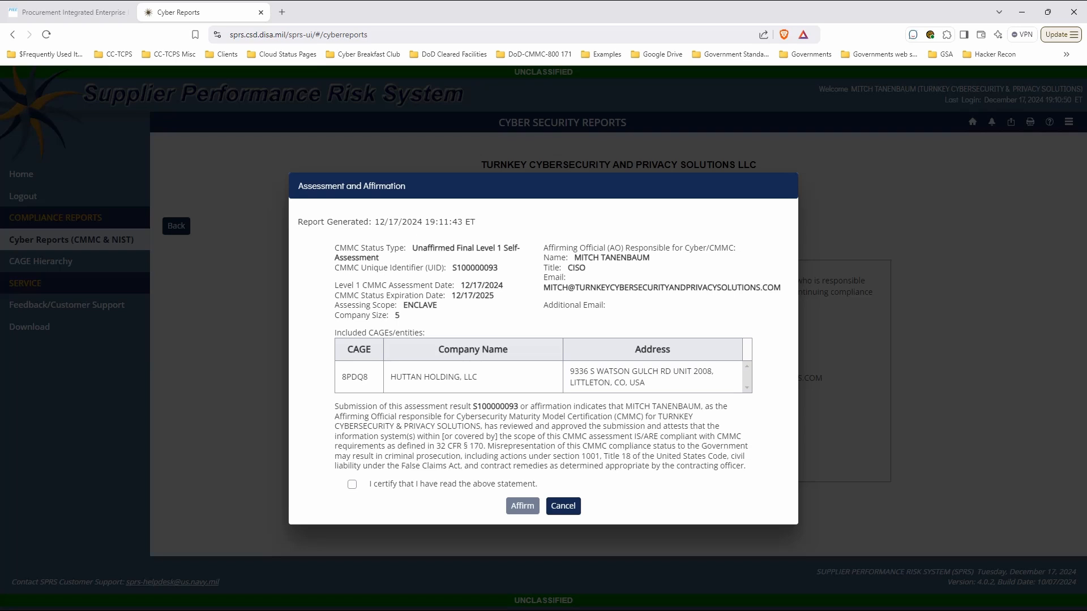
# Step: Review the affirmation statement including its False Claims Act liability, certify having read it, and affirm the assessment
pyautogui.moveTo(338, 407); pyautogui.dragTo(743, 466)
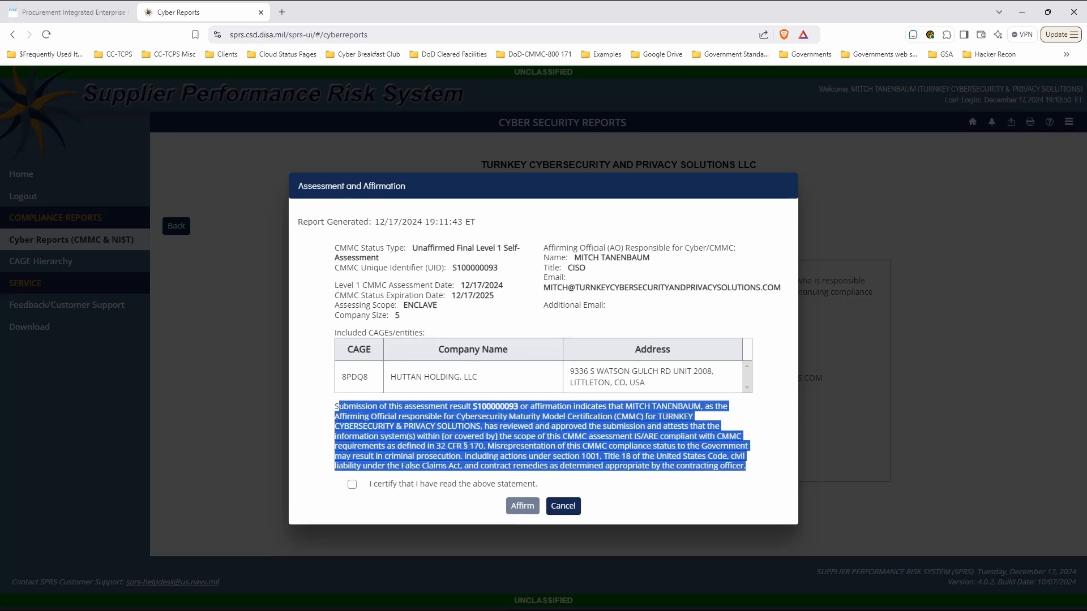
pyautogui.click(744, 465)
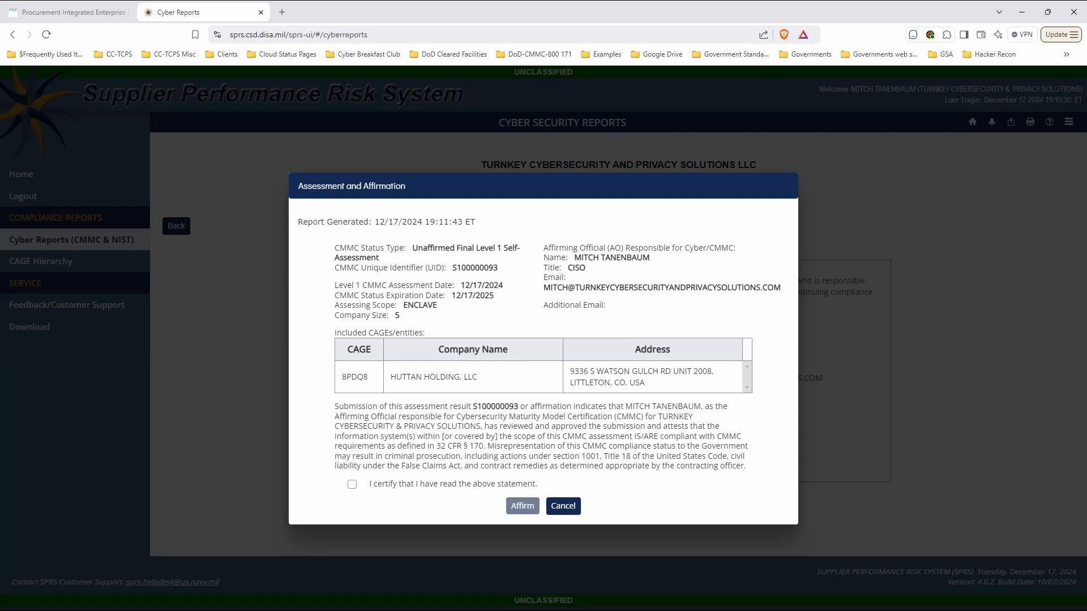
pyautogui.moveTo(399, 466); pyautogui.dragTo(458, 465)
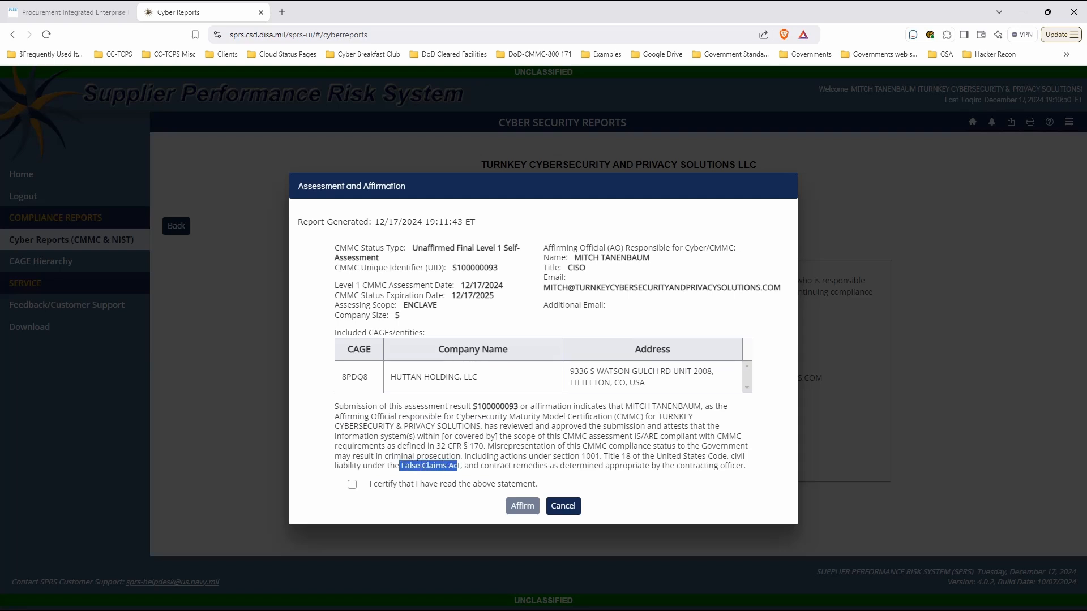
pyautogui.press('Right')
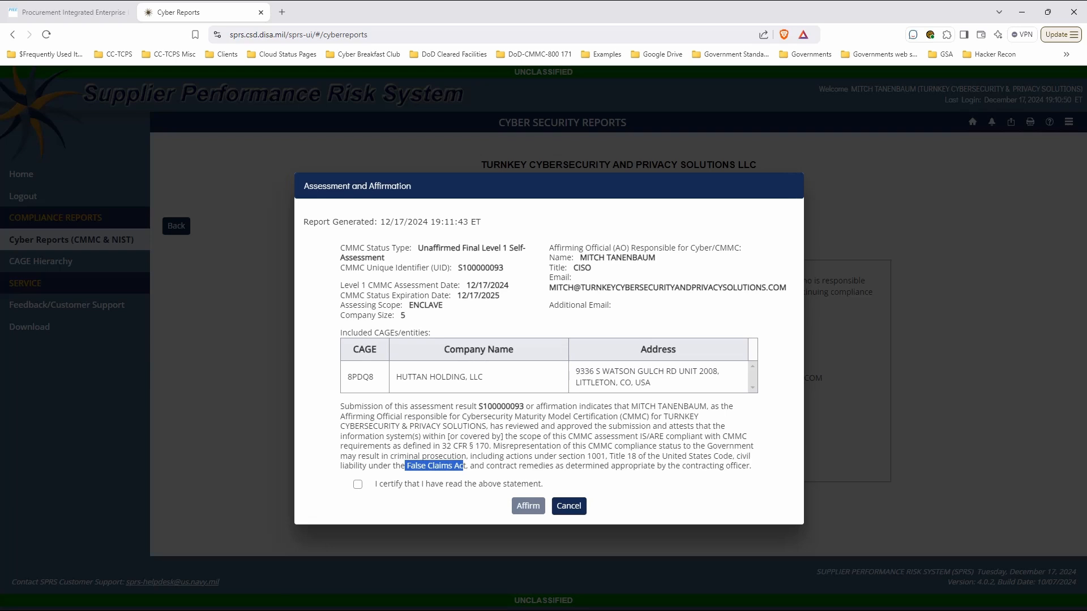
pyautogui.moveTo(470, 466); pyautogui.dragTo(401, 466)
pyautogui.click(358, 484)
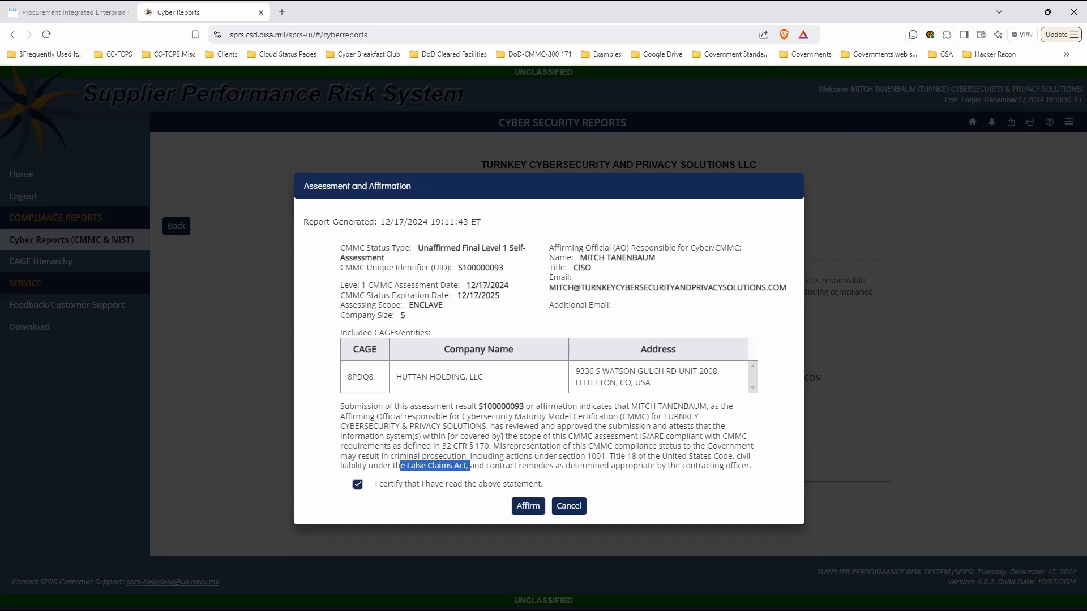
pyautogui.click(527, 505)
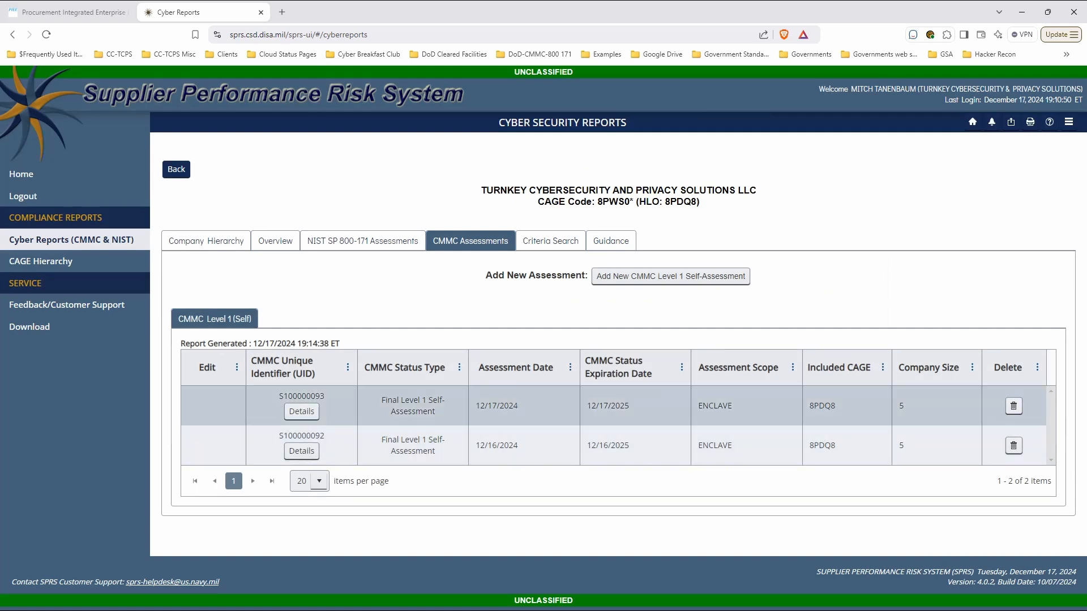
# Step: Delete the CMMC Level 1 self-assessment dated 12/17/2024 and confirm the deletion
pyautogui.click(1014, 406)
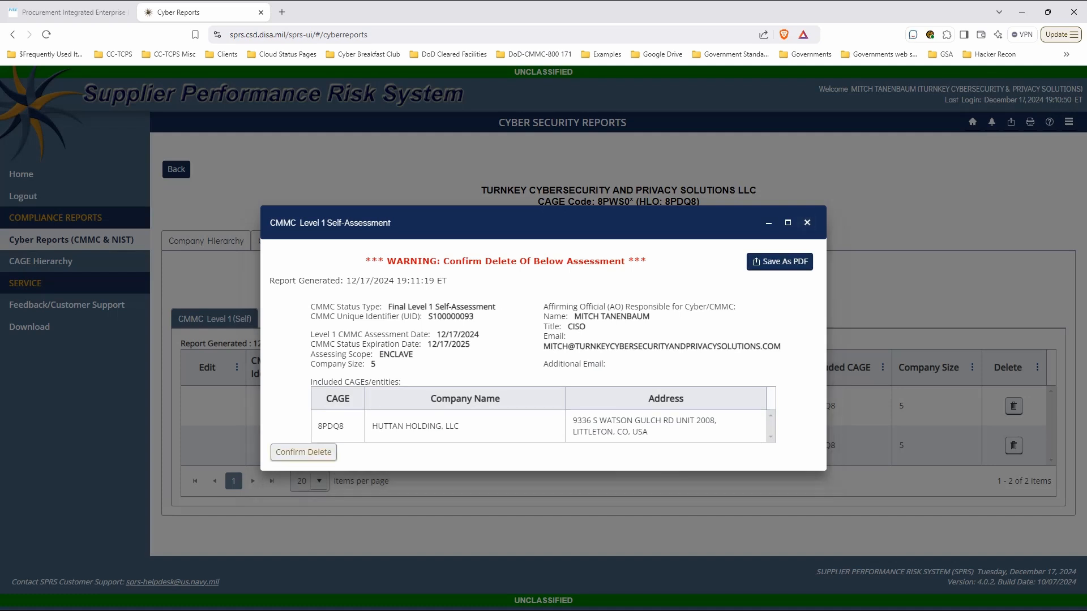
pyautogui.click(303, 452)
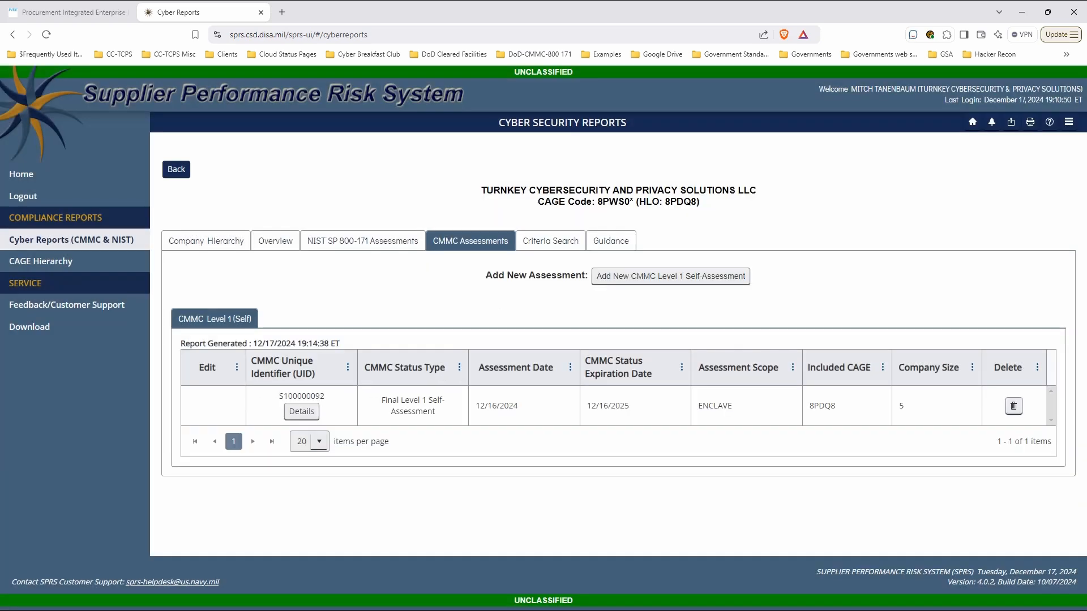